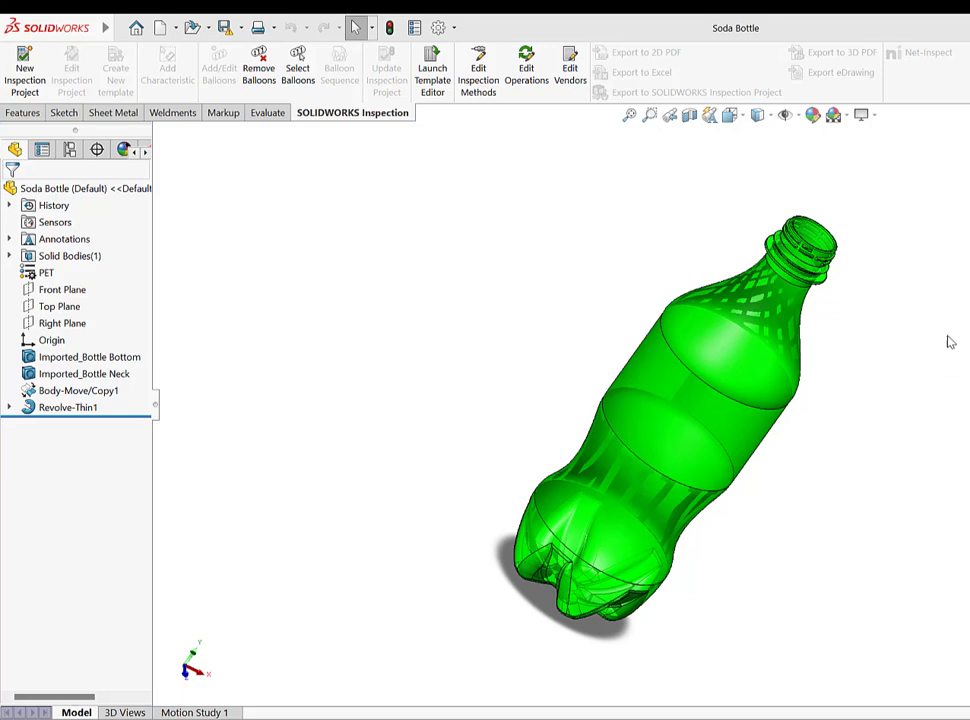
Step: Examine the soda bottle model from several angles, including its neck and its base
scroll(746, 455, up, 1)
middle_drag(746, 458, 806, 499)
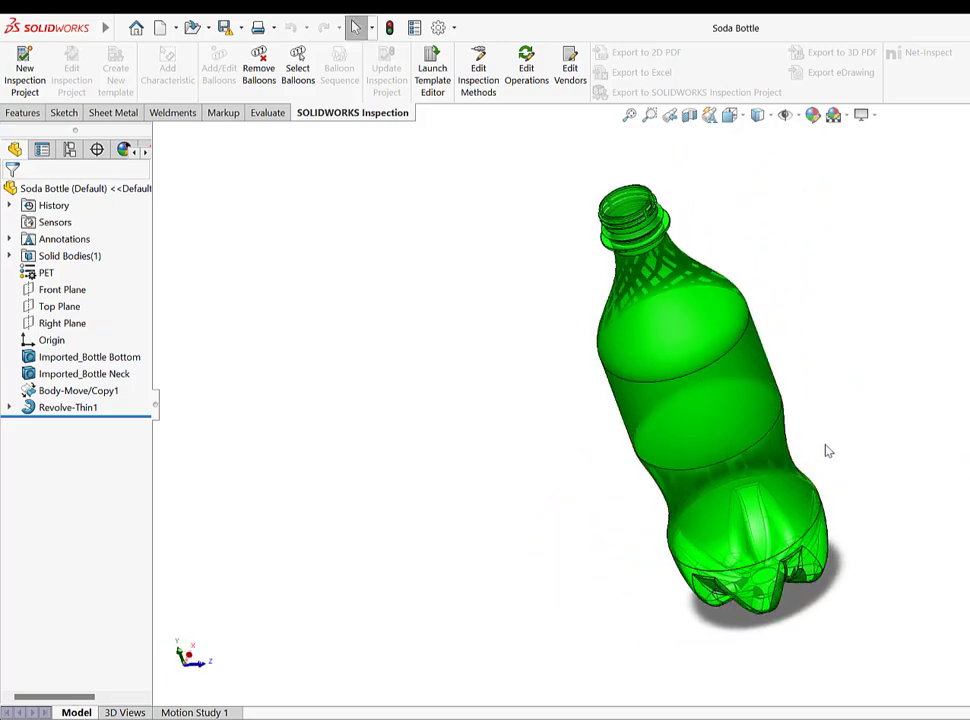
scroll(749, 402, down, 1)
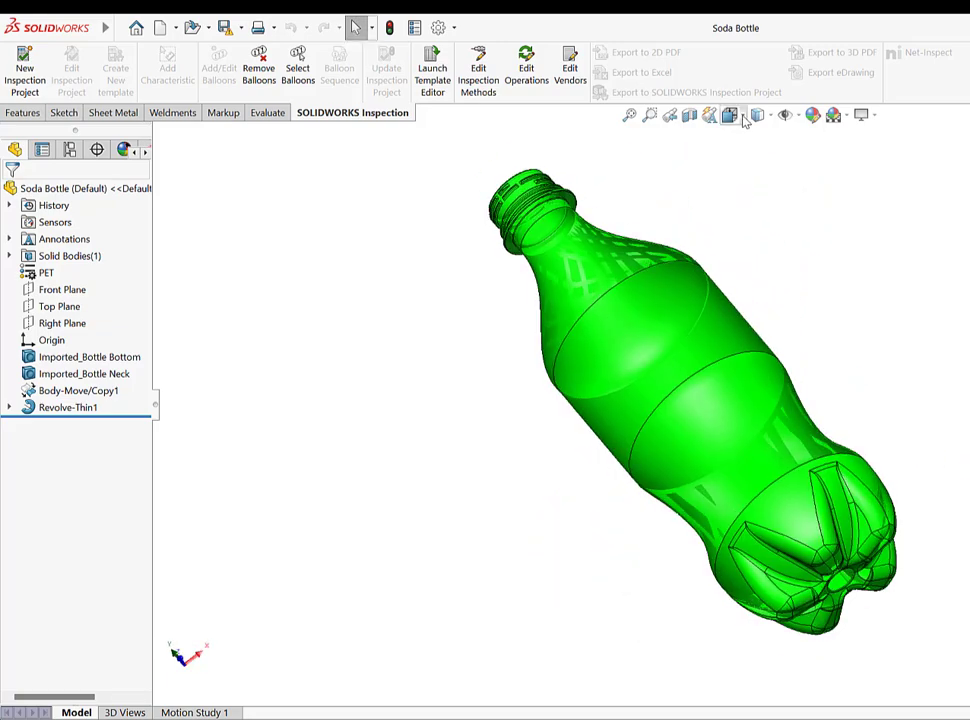
click(743, 117)
scroll(588, 457, up, 7)
click(541, 394)
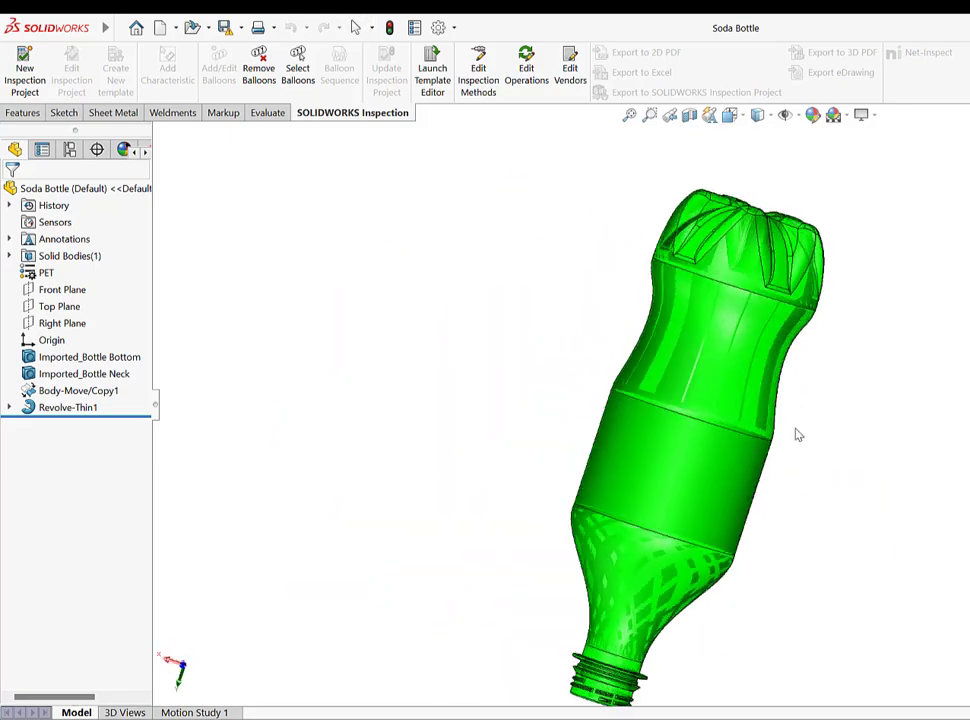
scroll(808, 408, down, 2)
middle_drag(732, 312, 640, 440)
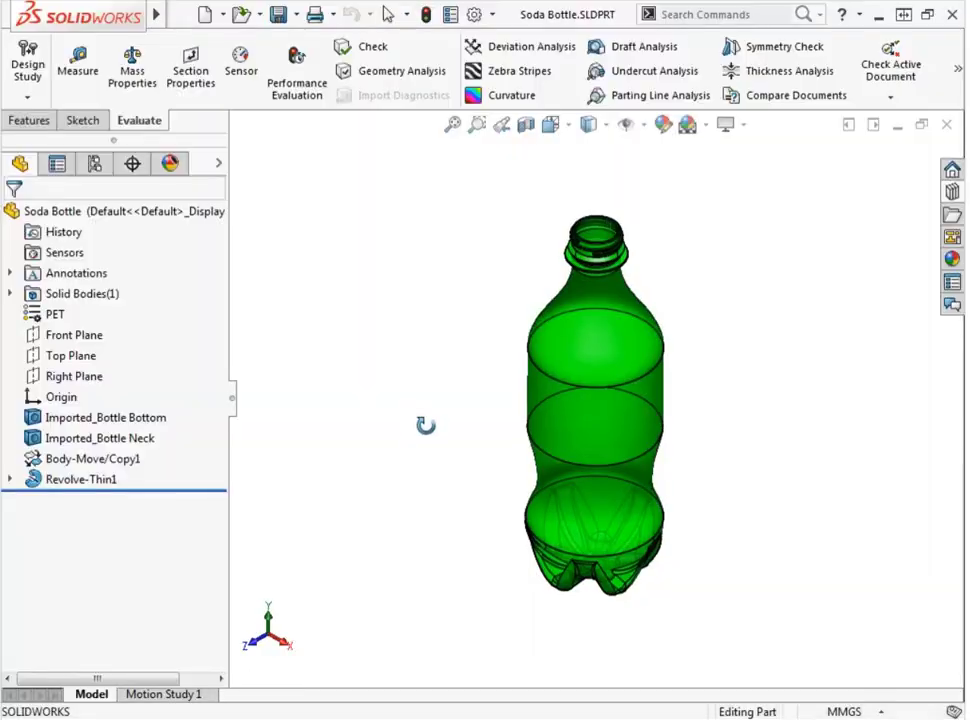
middle_drag(427, 424, 574, 212)
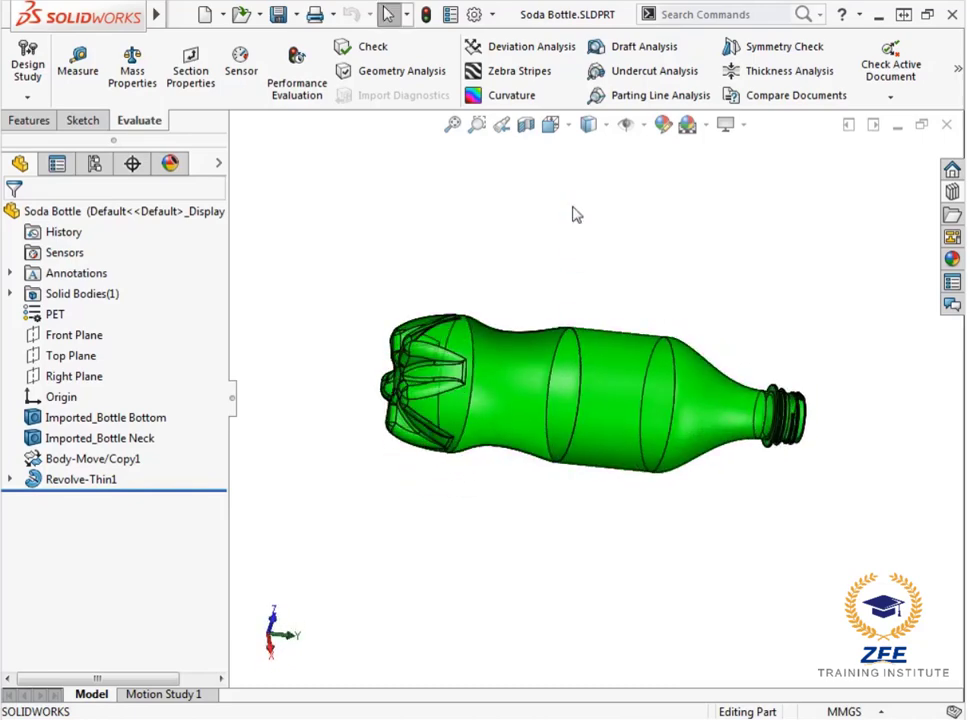
Step: Check the mass properties of the empty bottle, including its mass and volume, from an isometric view
key(ctrl+7)
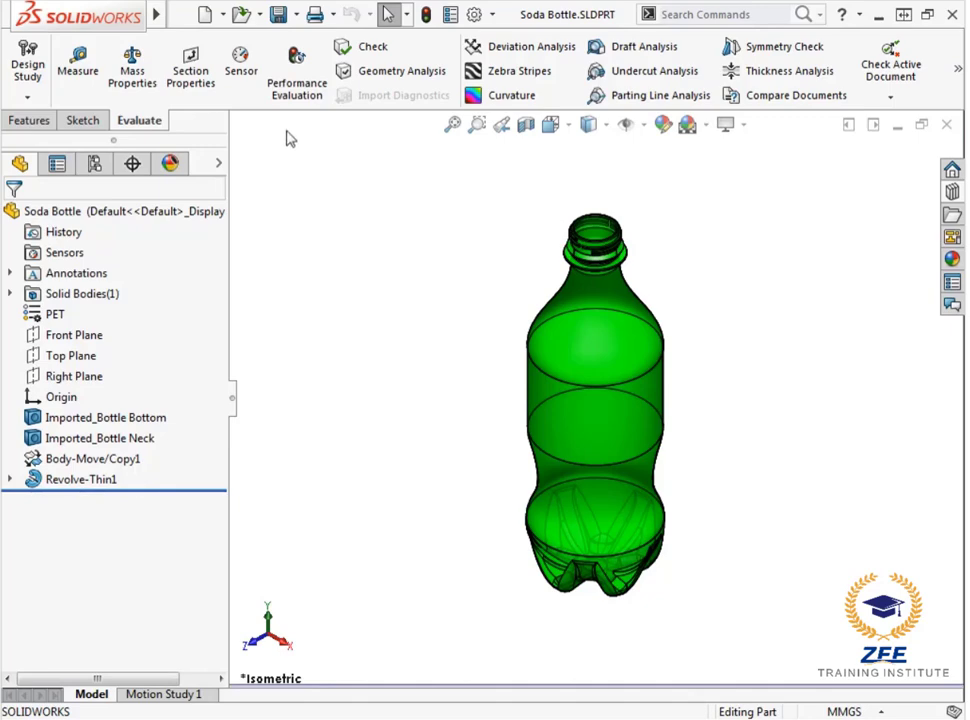
click(149, 91)
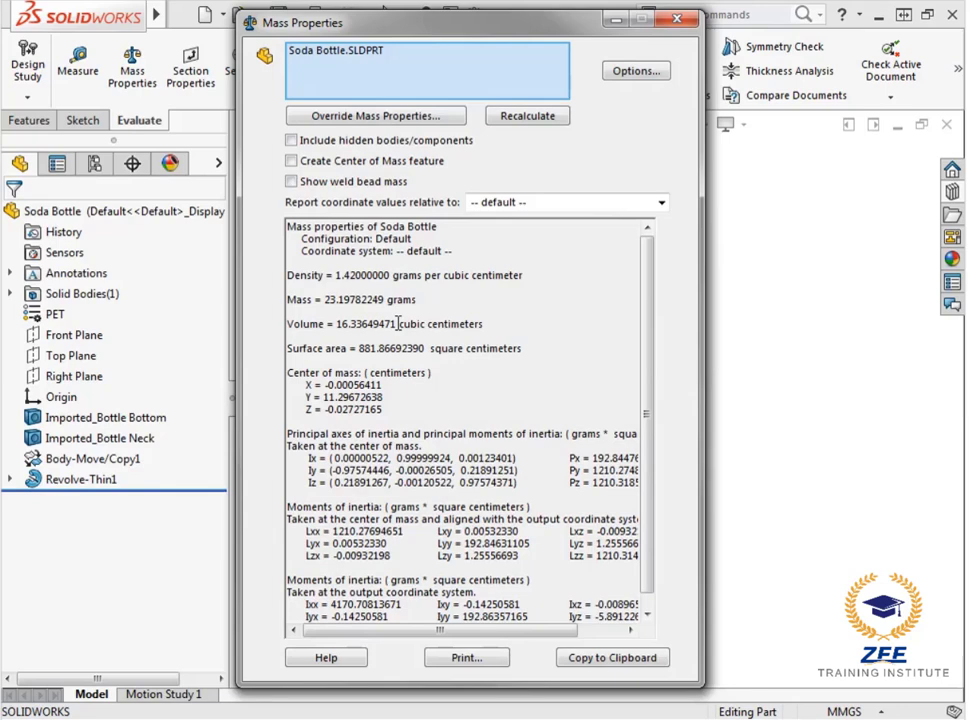
key(Escape)
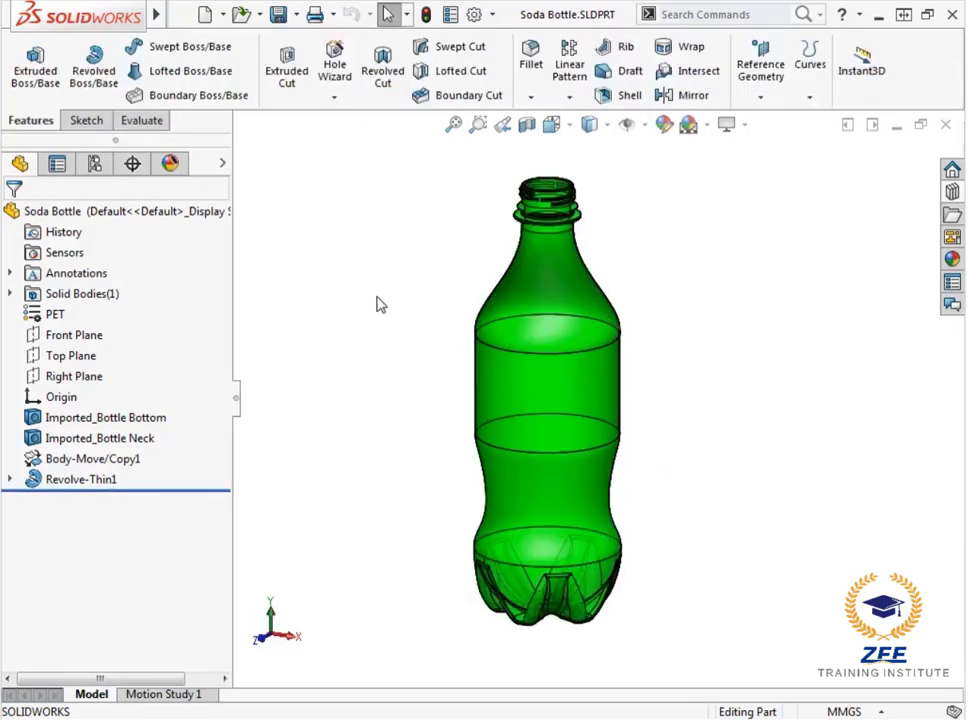
Step: Add a new configuration named Liquid to the soda bottle part
middle_drag(377, 303, 877, 489)
key(ctrl+7)
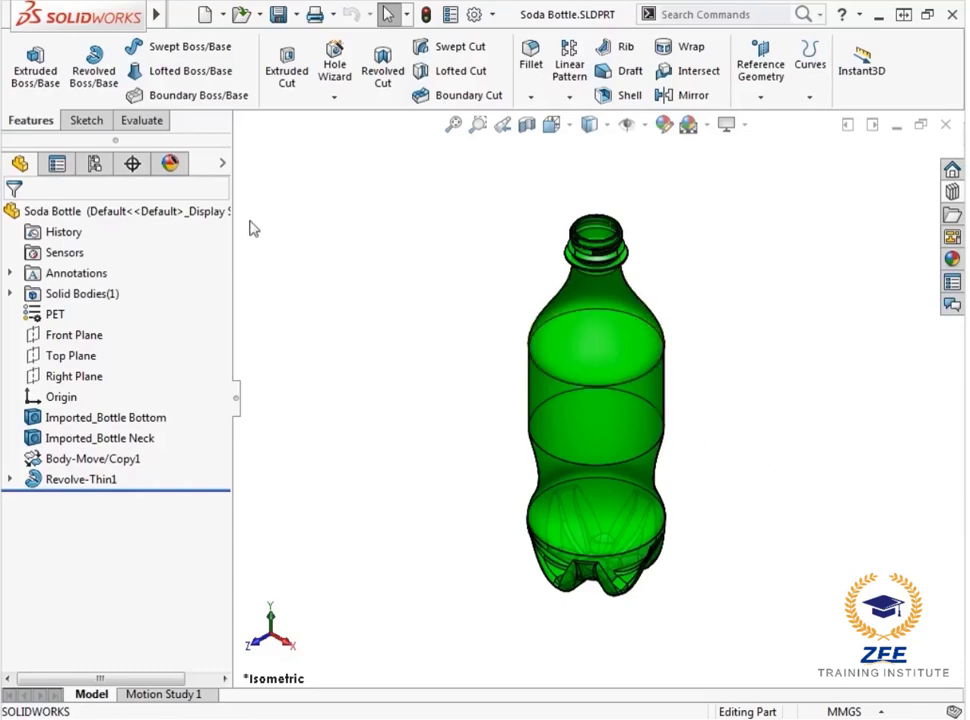
click(98, 166)
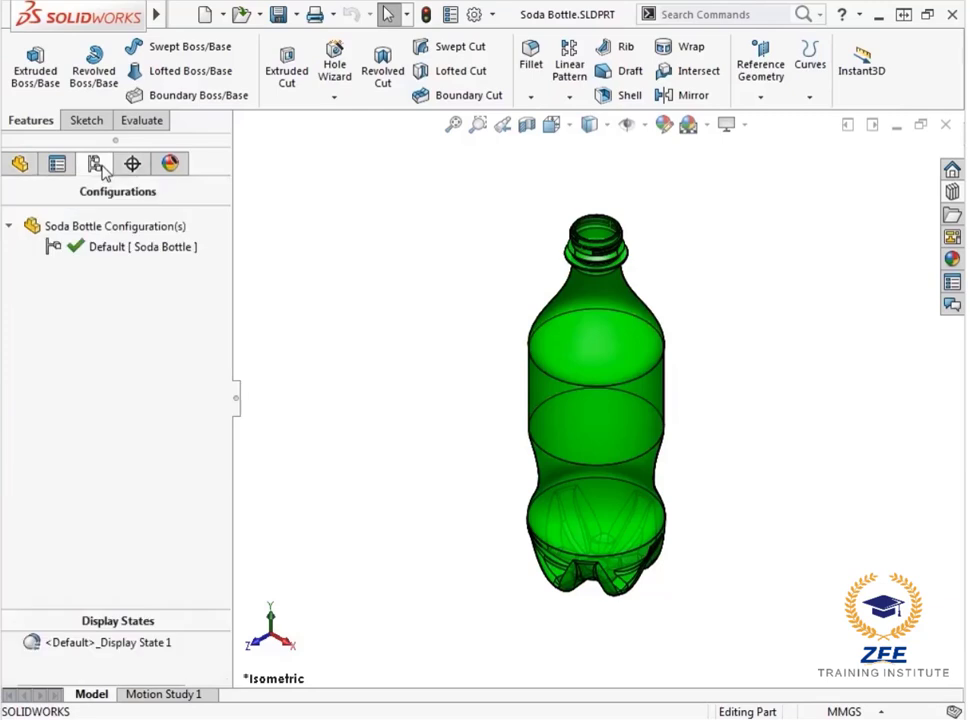
right_click(115, 222)
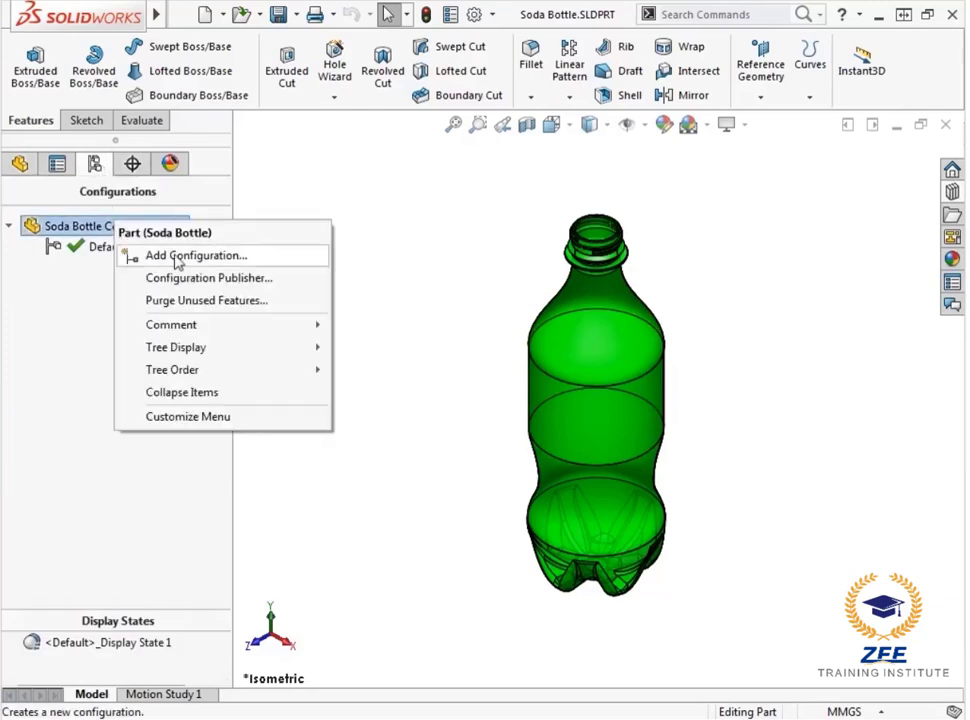
click(250, 258)
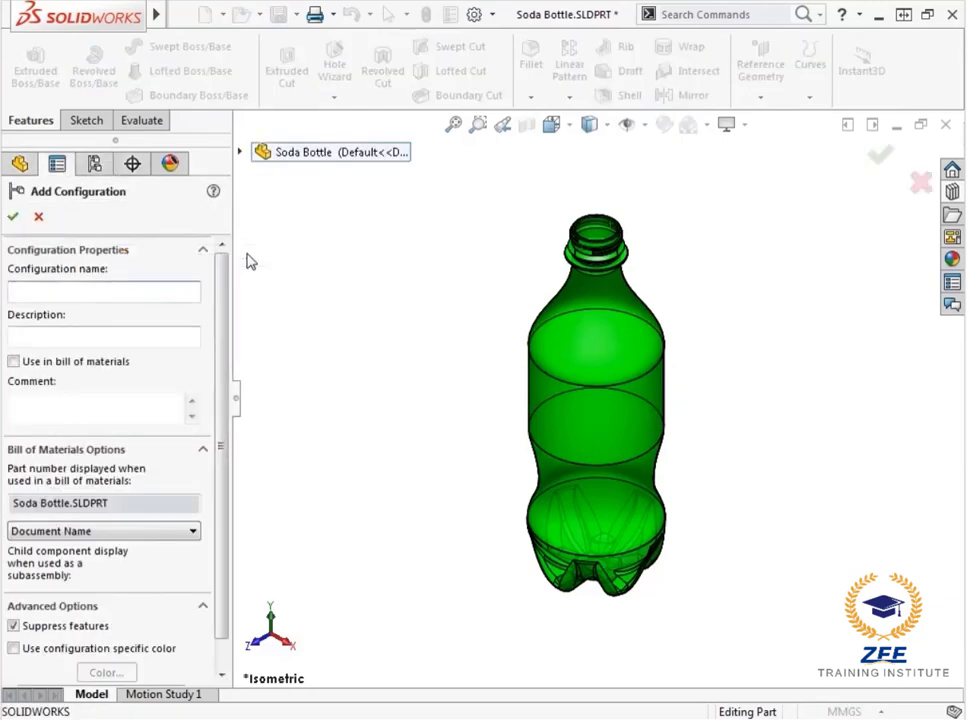
text(Liquid)
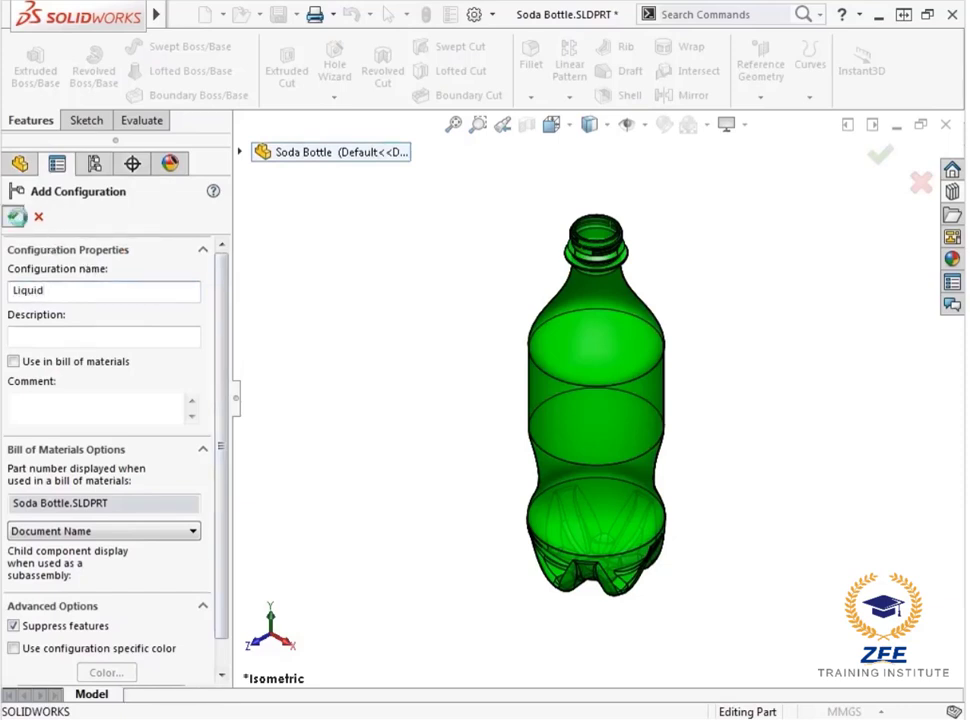
click(14, 216)
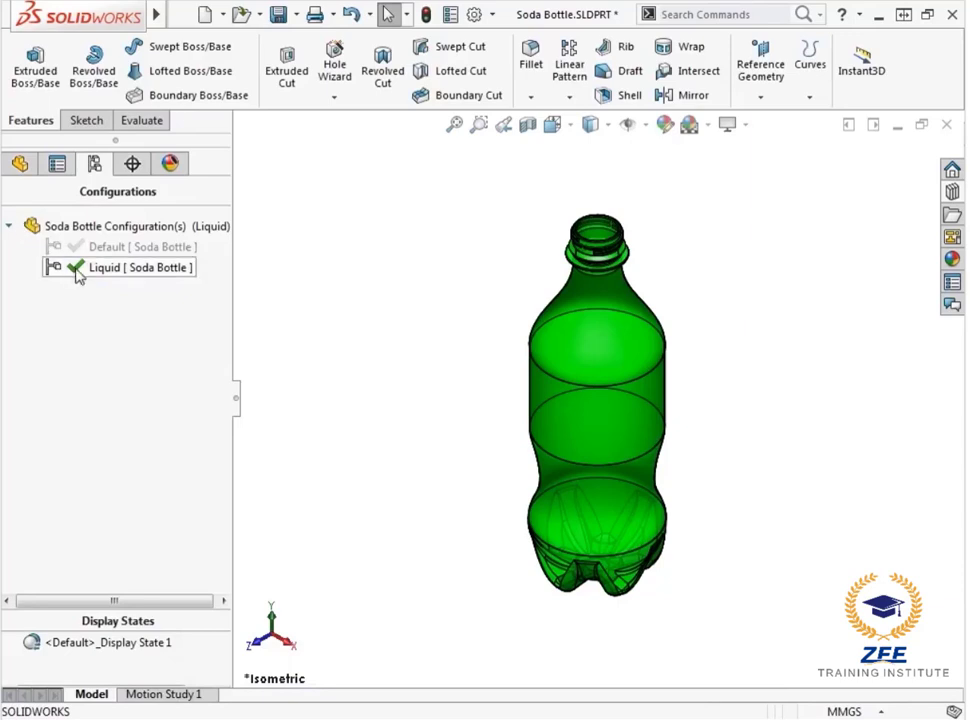
Step: Create a reference plane offset 190 mm above the Top Plane to mark the fill level
click(22, 165)
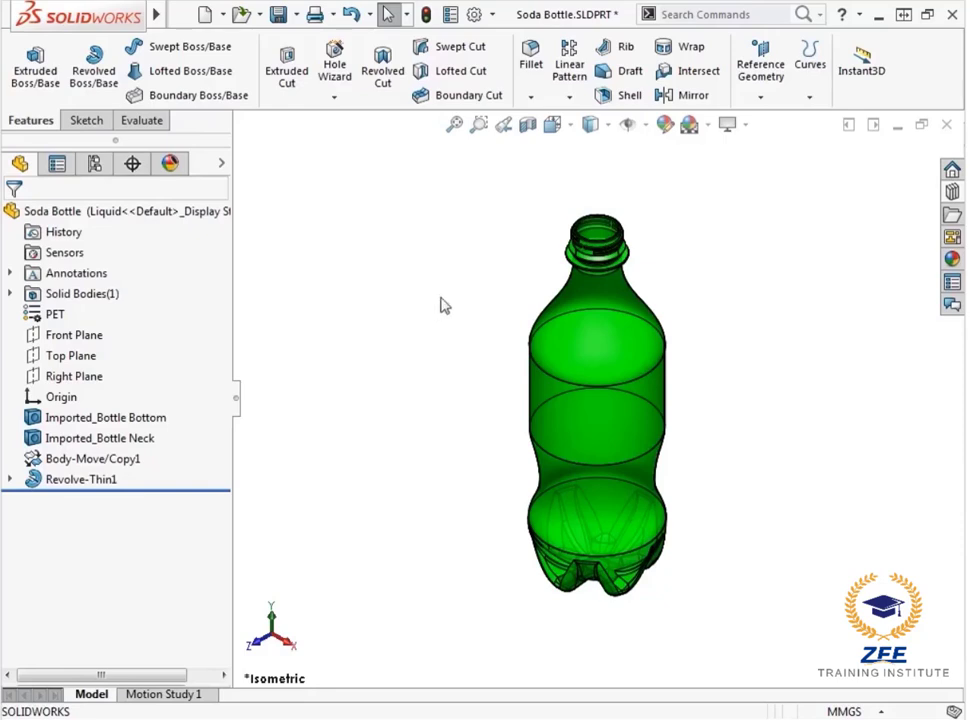
click(762, 96)
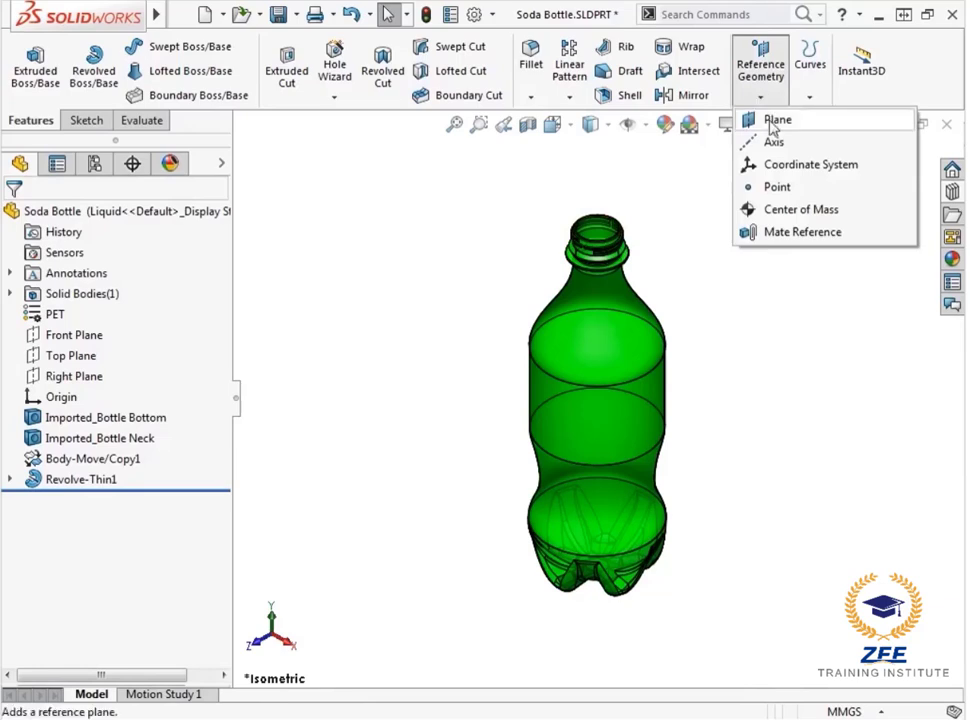
click(772, 120)
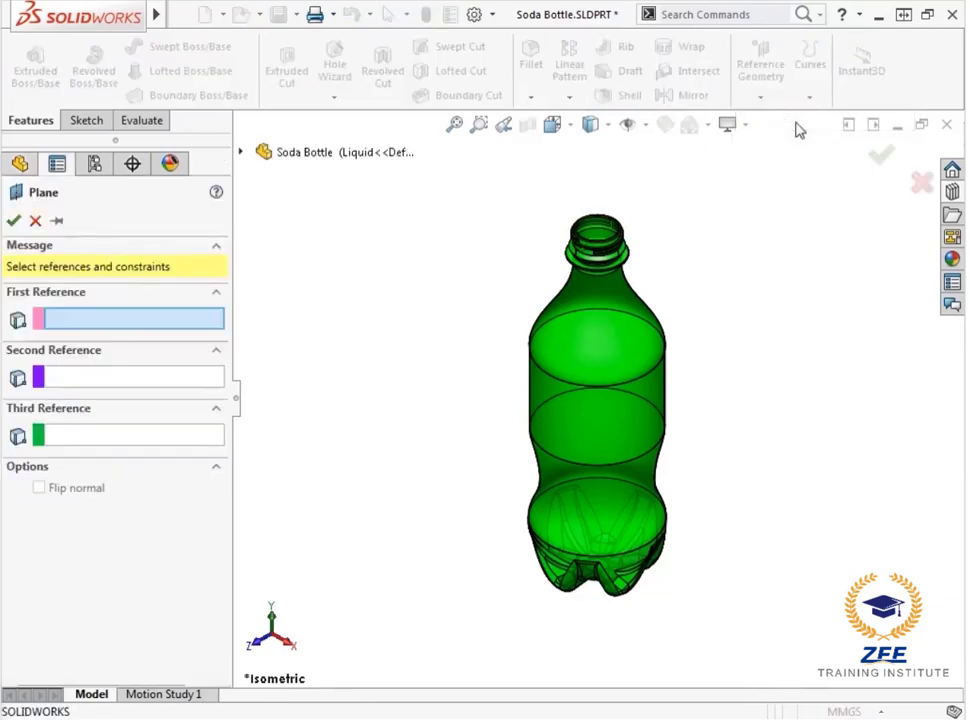
click(242, 153)
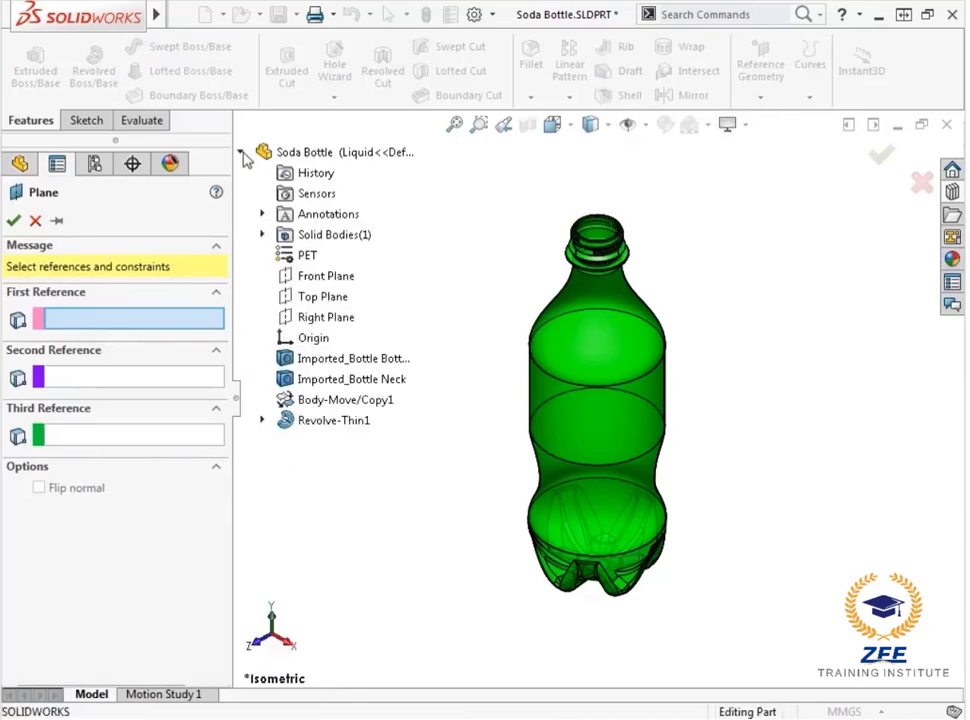
click(314, 305)
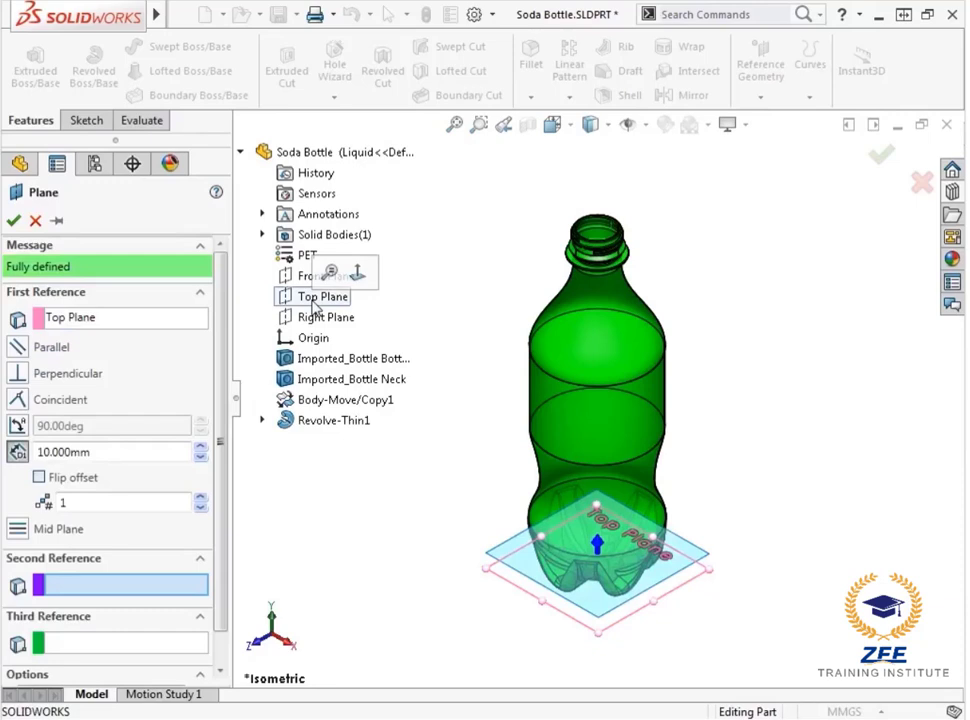
drag(128, 453, 38, 456)
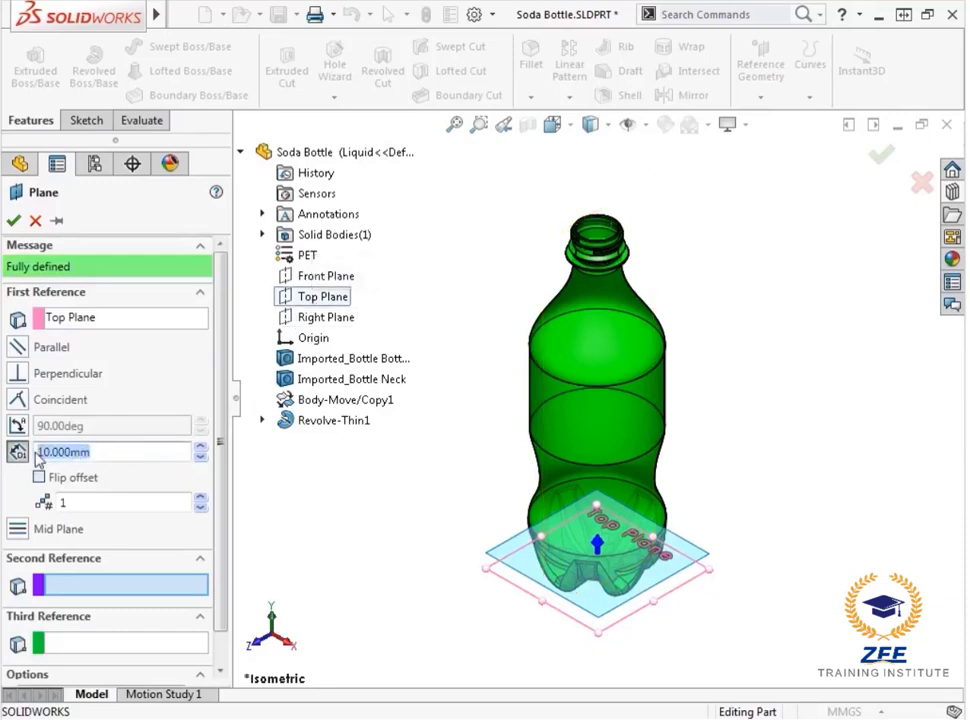
text(190)
key(Return)
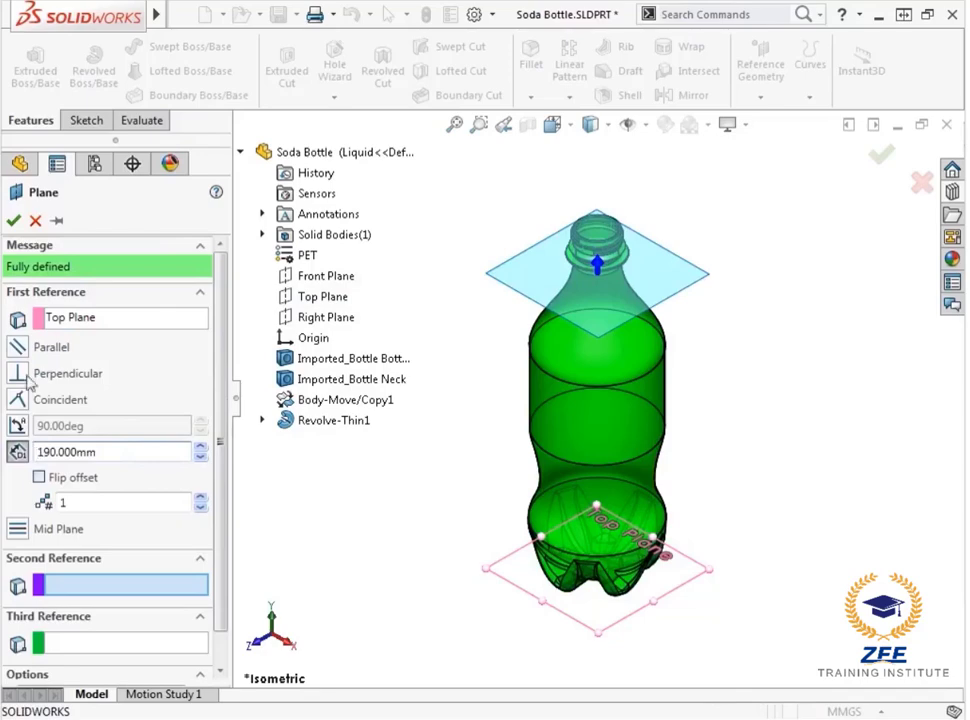
click(14, 220)
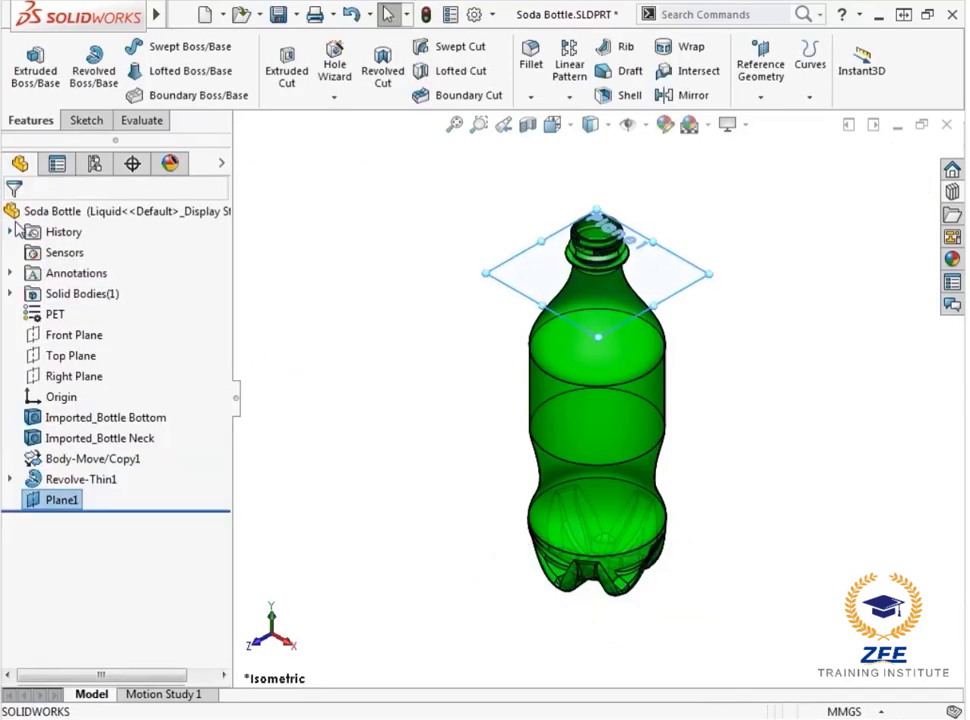
Step: Compute the Intersect regions between the Revolve-Thin1 bottle body and the fill-level plane, creating both intersecting and internal regions
click(440, 440)
middle_drag(443, 441, 461, 357)
key(ctrl+7)
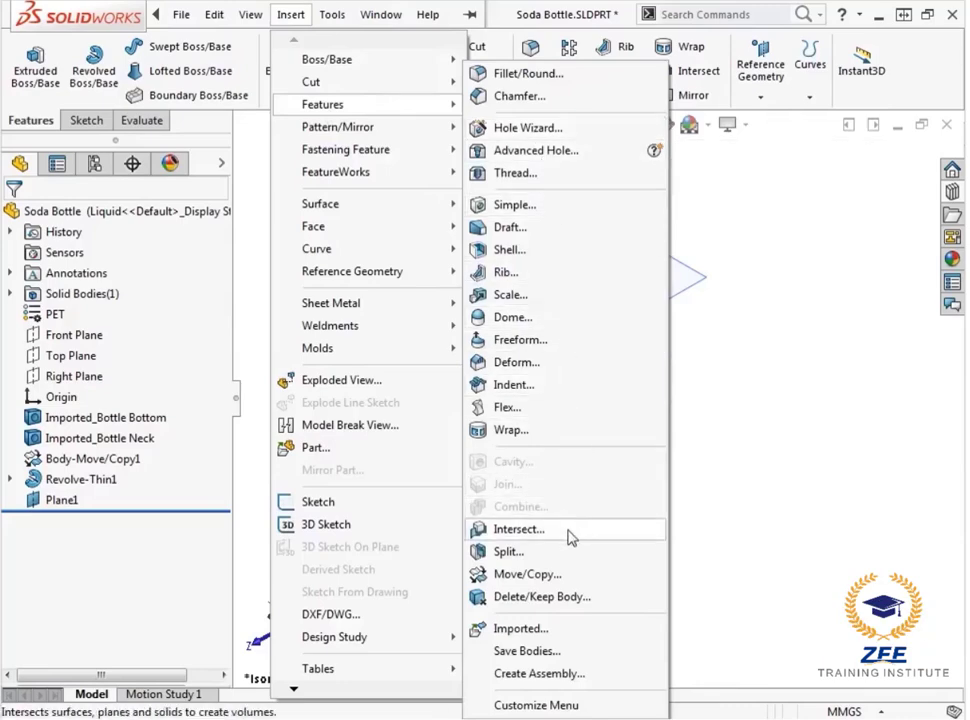
click(573, 533)
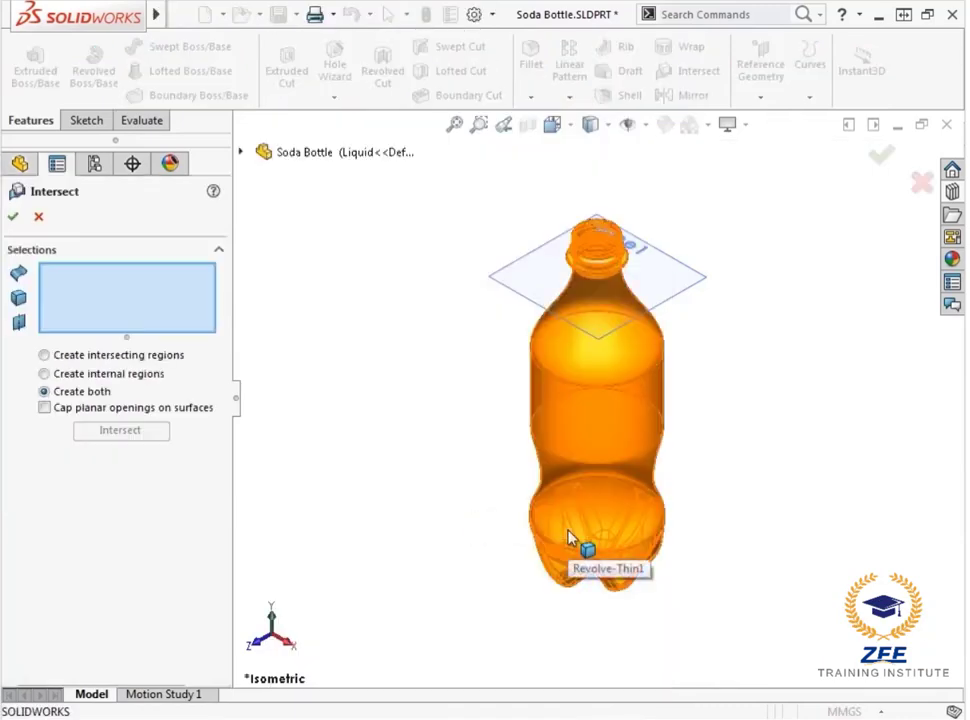
click(570, 538)
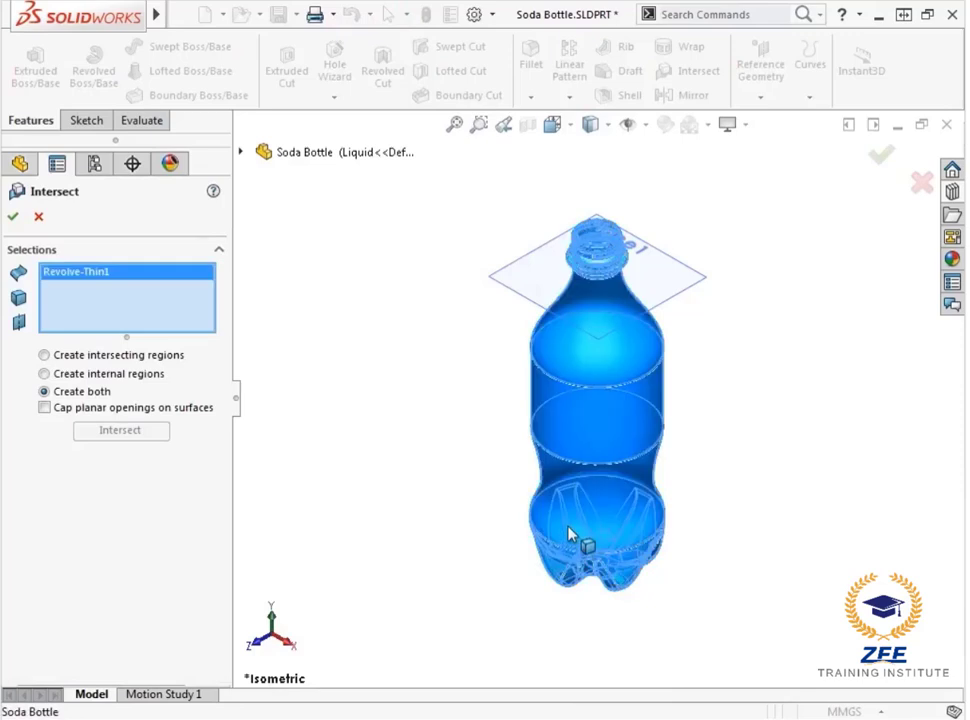
click(524, 303)
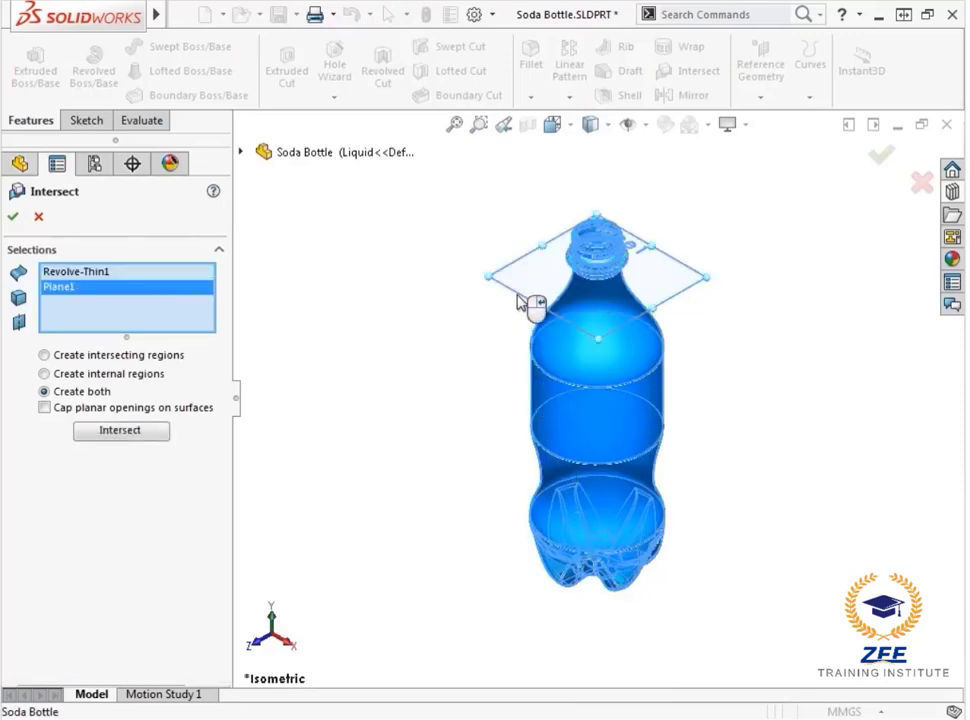
click(136, 430)
drag(221, 407, 218, 520)
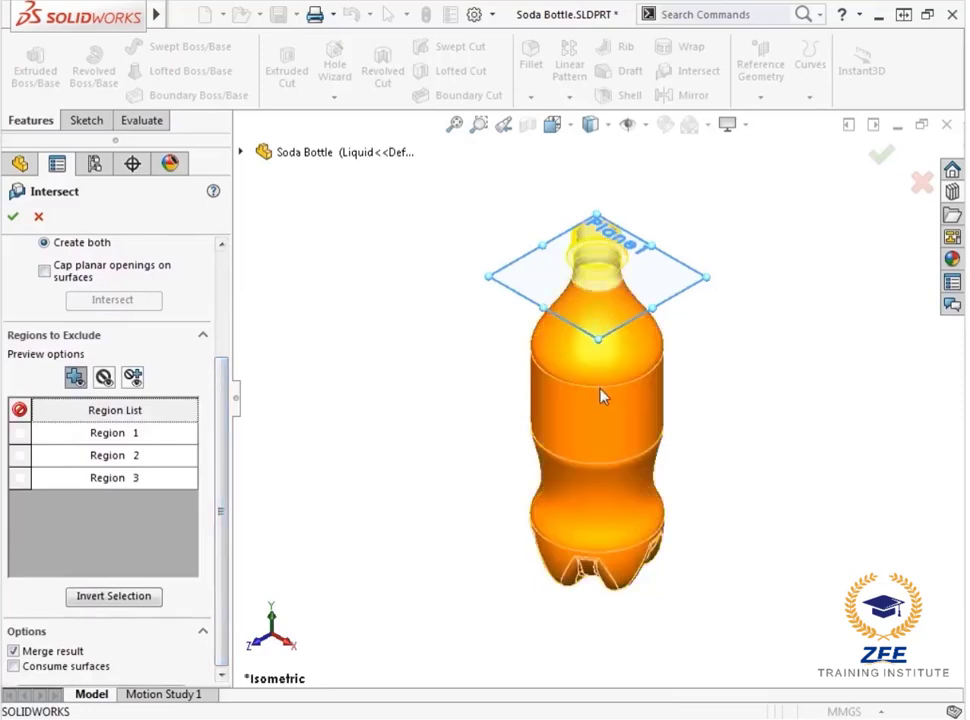
Step: Exclude Region 2 and Region 3 so only the inner liquid volume below the plane remains, and complete the Intersect feature
middle_drag(710, 240, 715, 378)
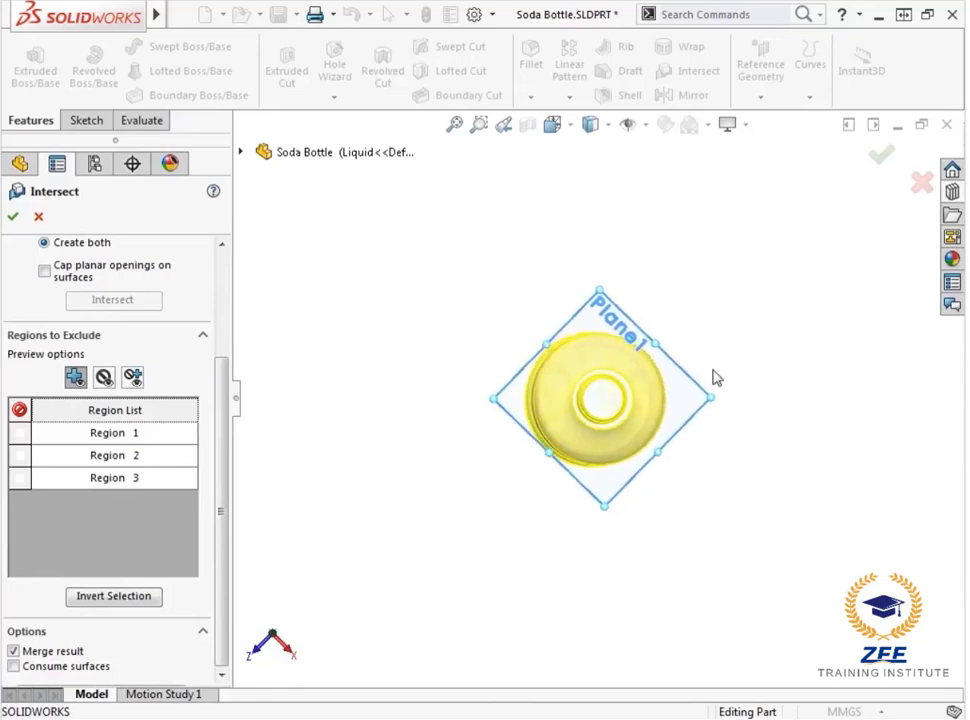
key(ctrl+7)
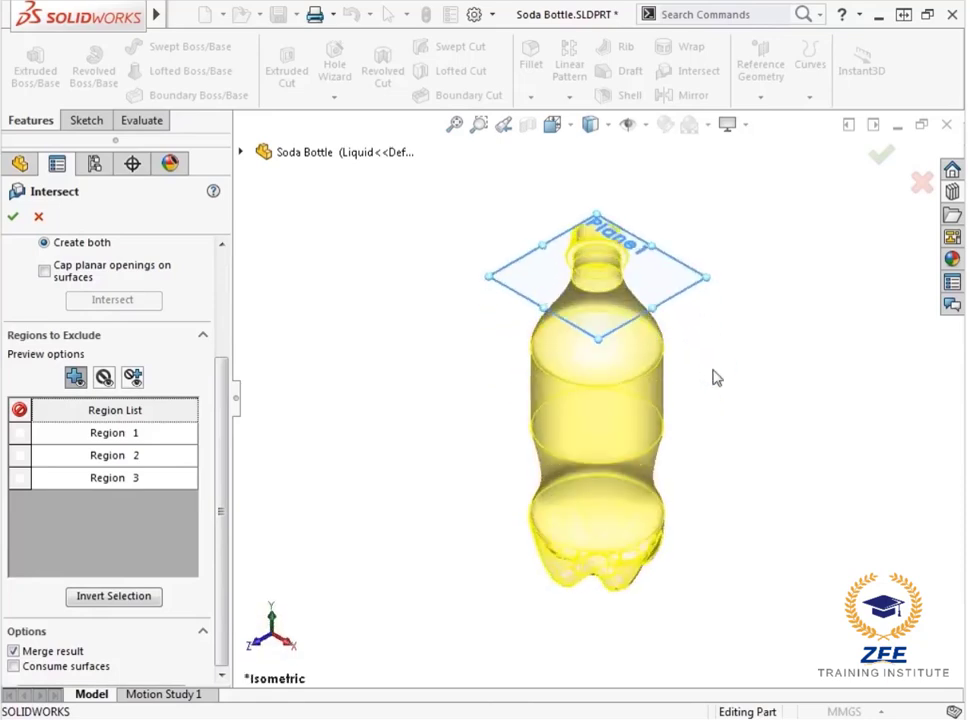
click(578, 414)
click(607, 277)
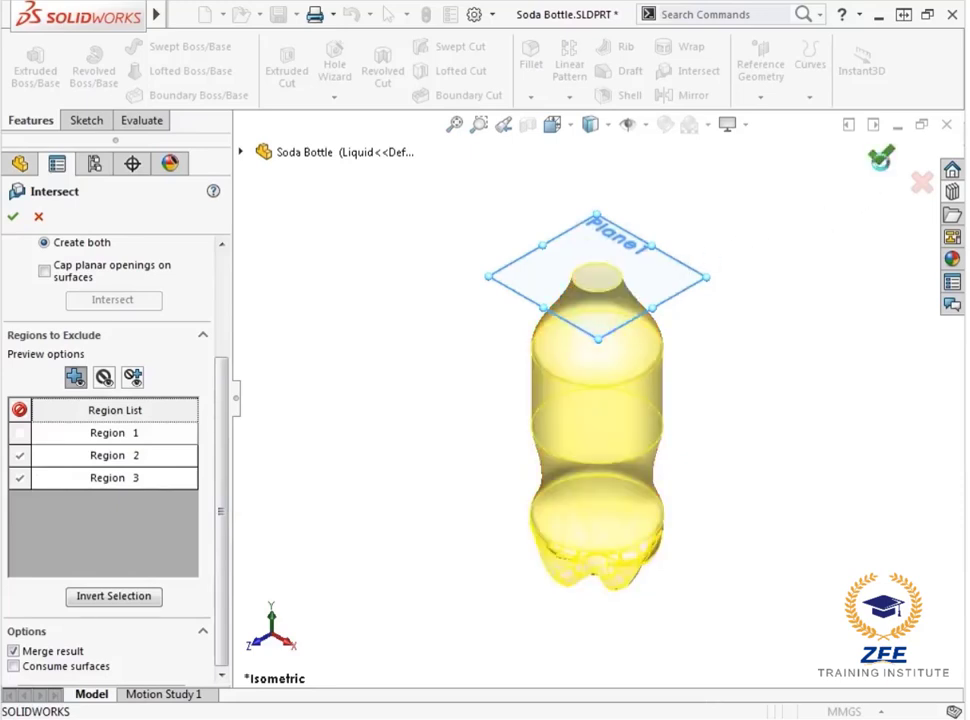
click(881, 157)
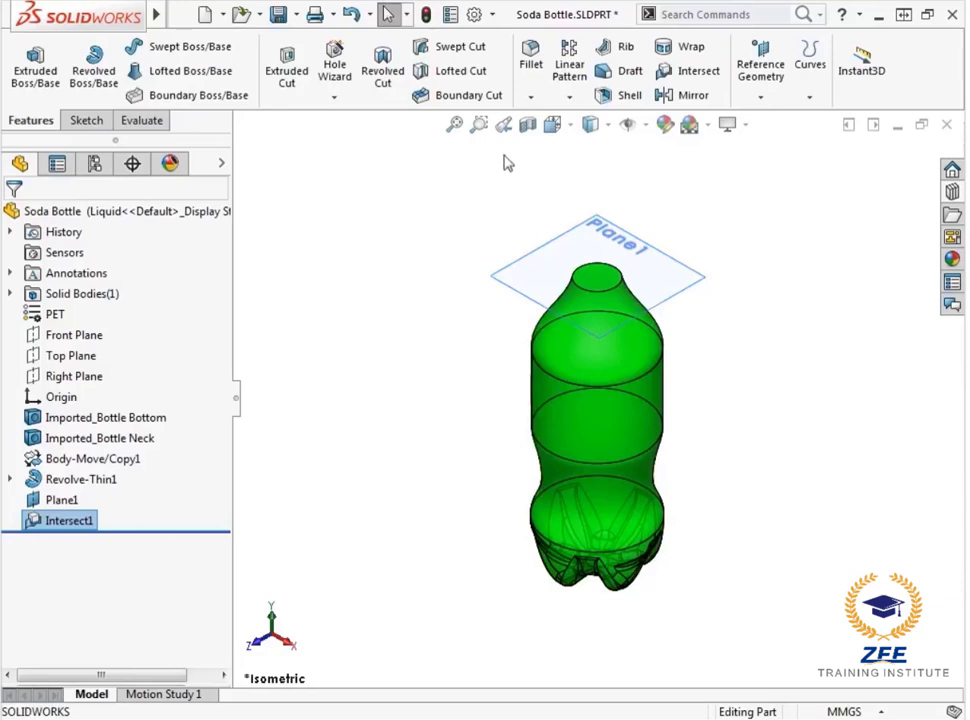
Step: Check the mass properties of the liquid body and read its volume
click(155, 126)
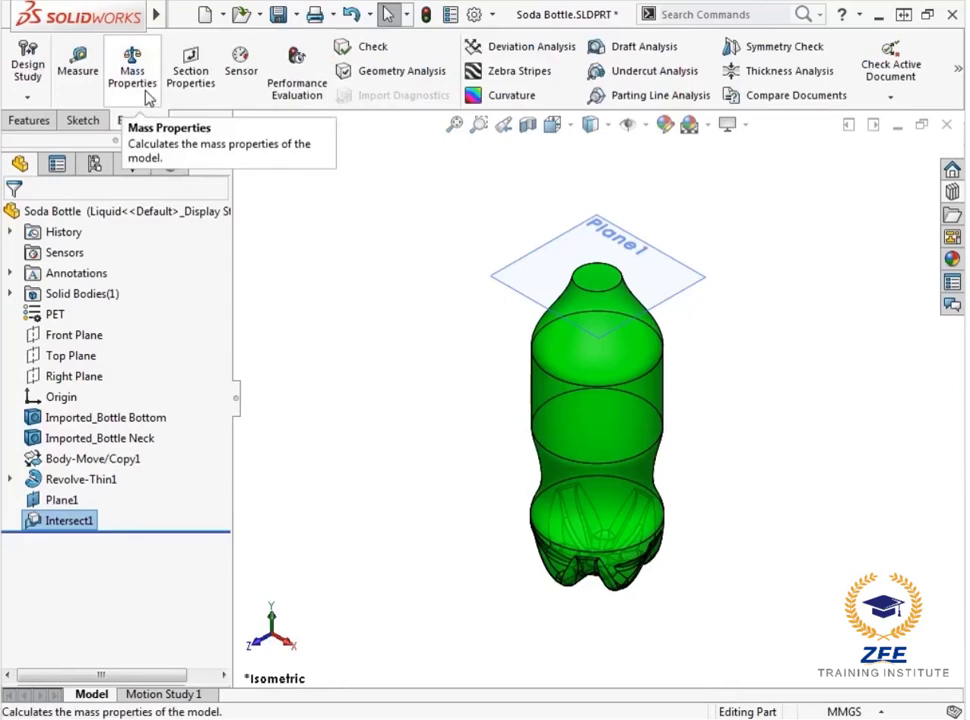
click(149, 94)
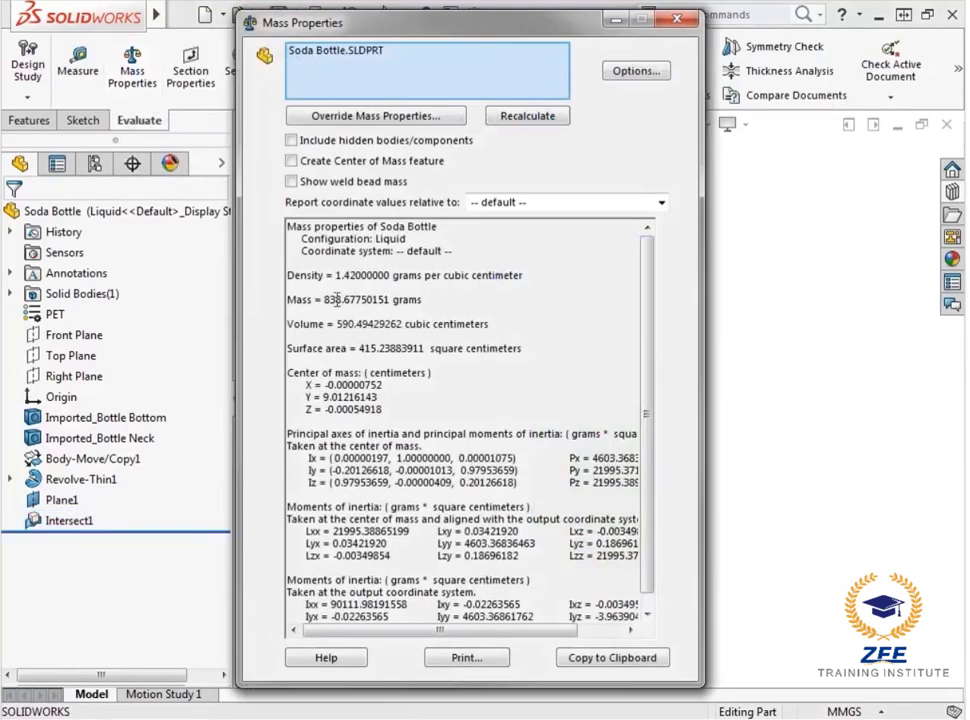
drag(337, 324, 494, 325)
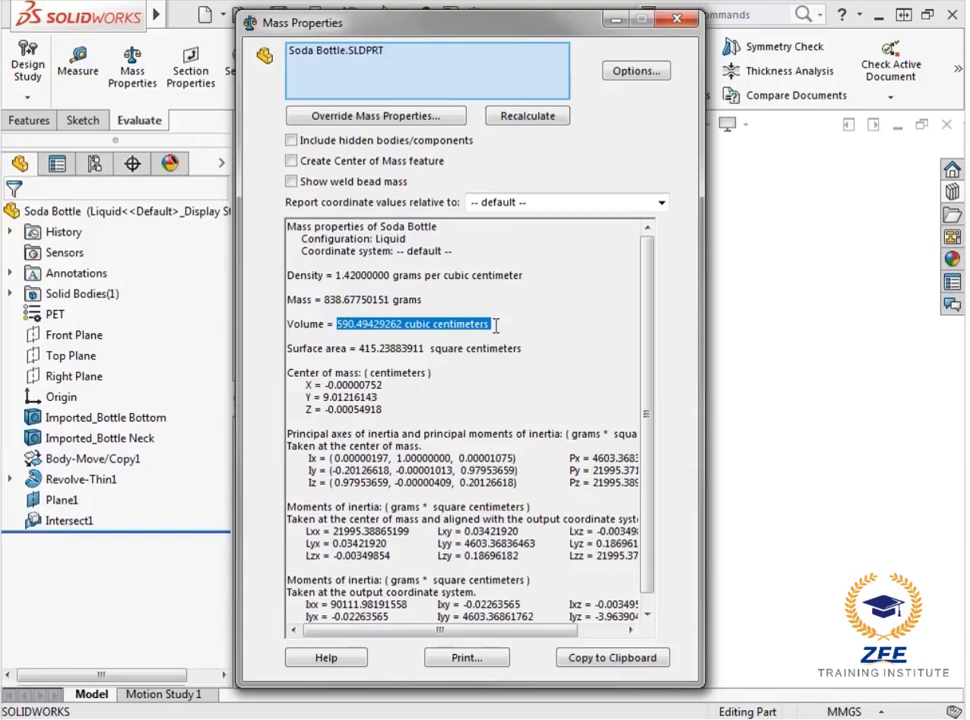
click(677, 19)
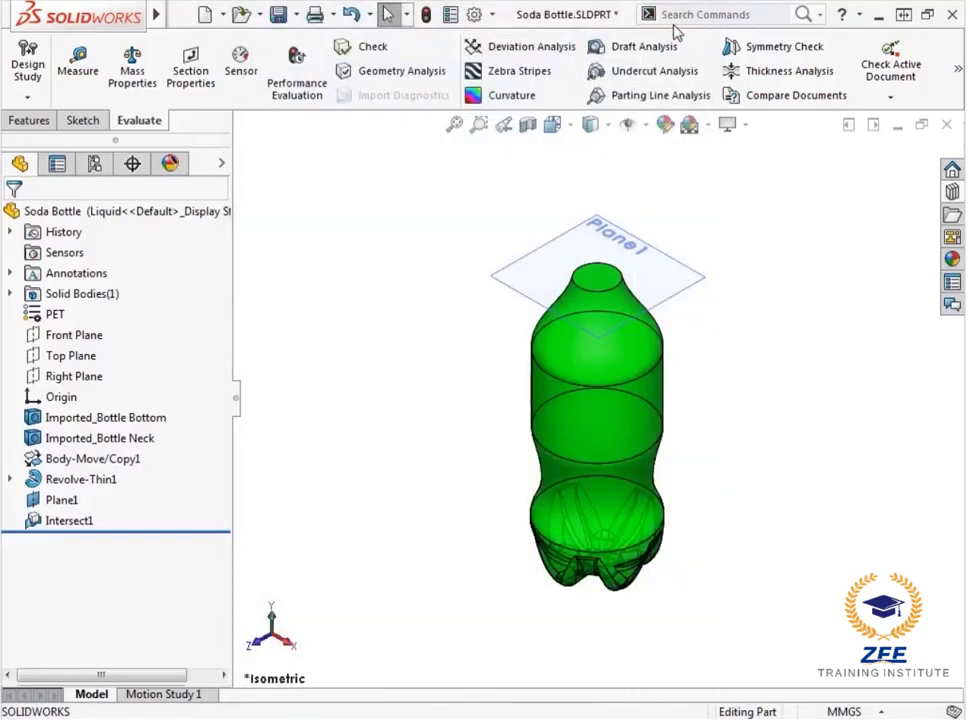
Step: Activate the Default configuration of the bottle and return to its feature tree
click(94, 165)
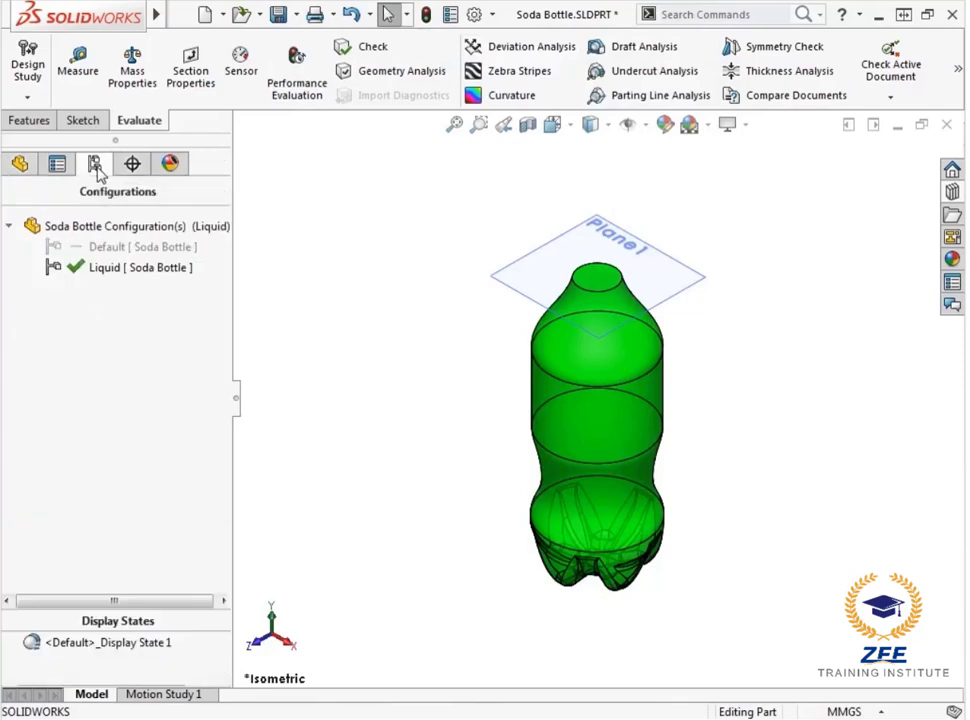
double_click(108, 247)
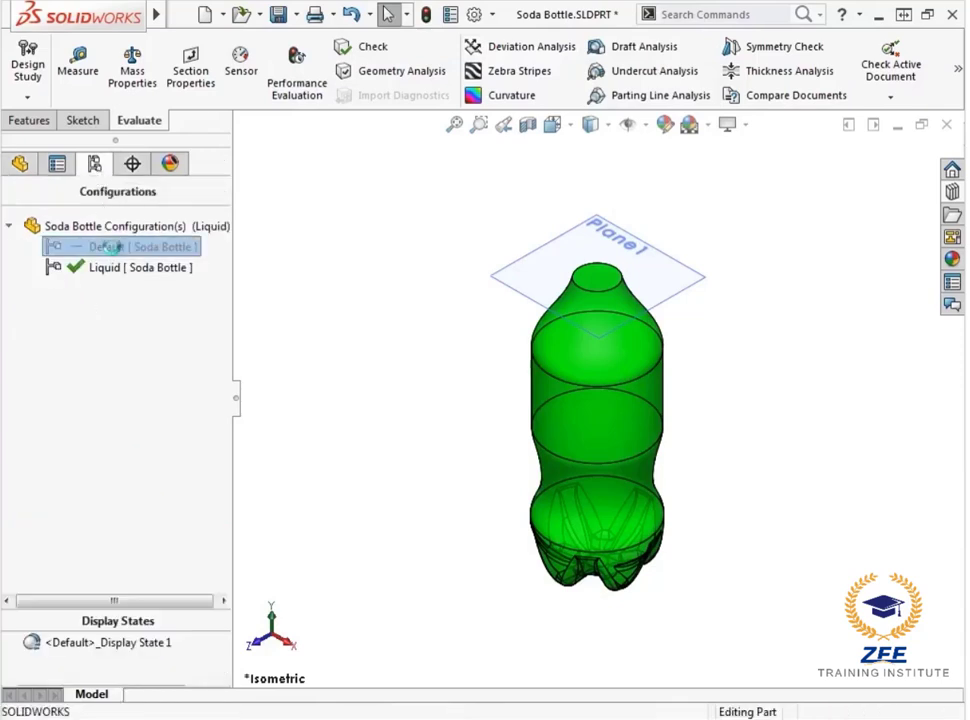
click(22, 166)
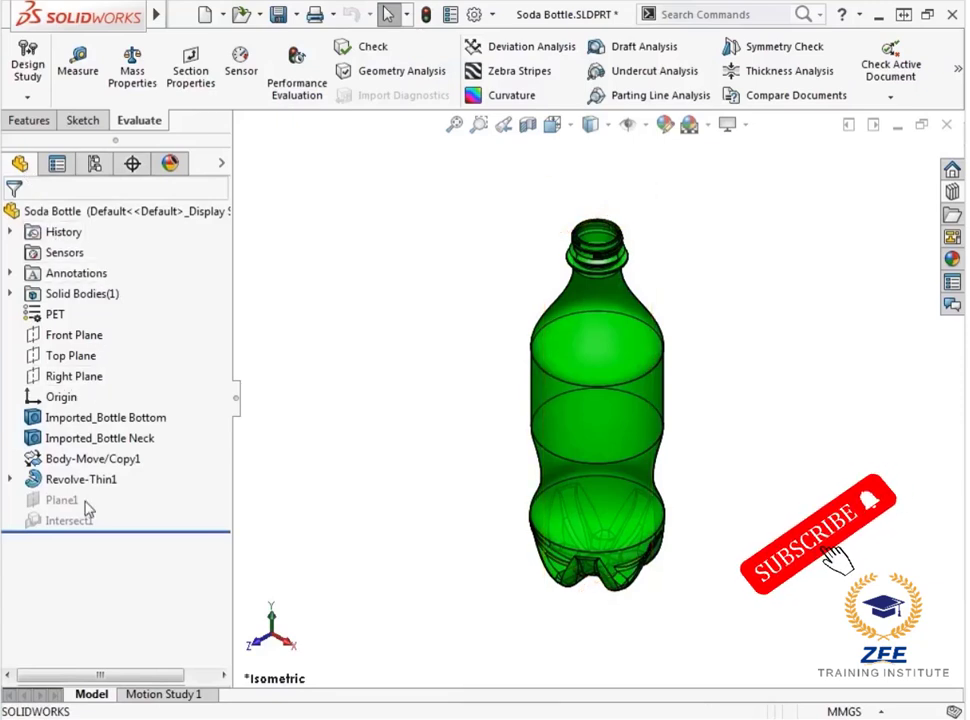